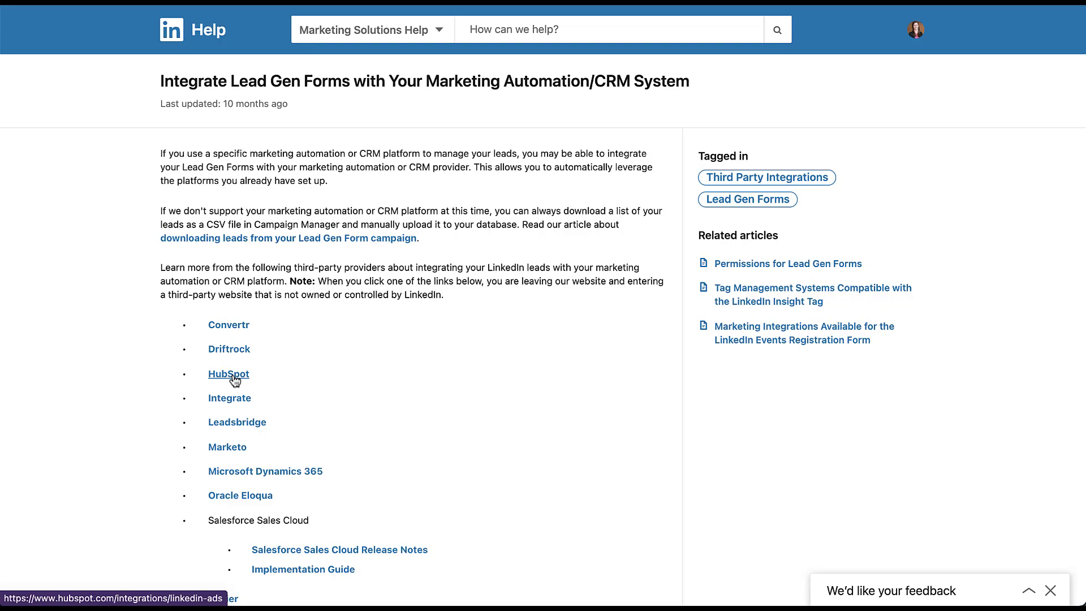
Step: Switch to the second HubSpot account and reach its LinkedIn Ads App Marketplace listing
click(234, 375)
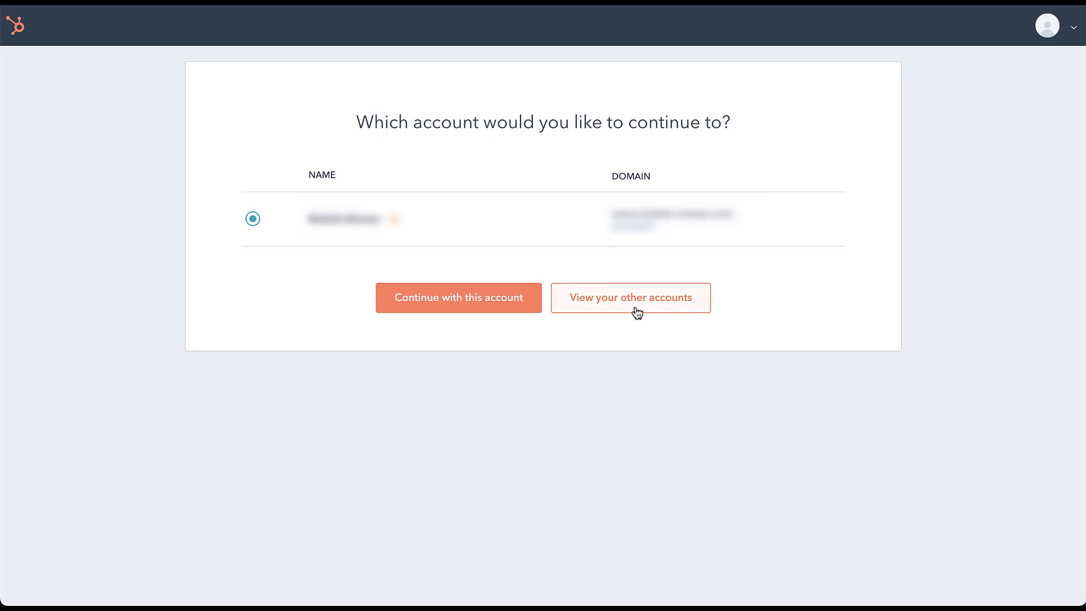
click(637, 312)
click(254, 276)
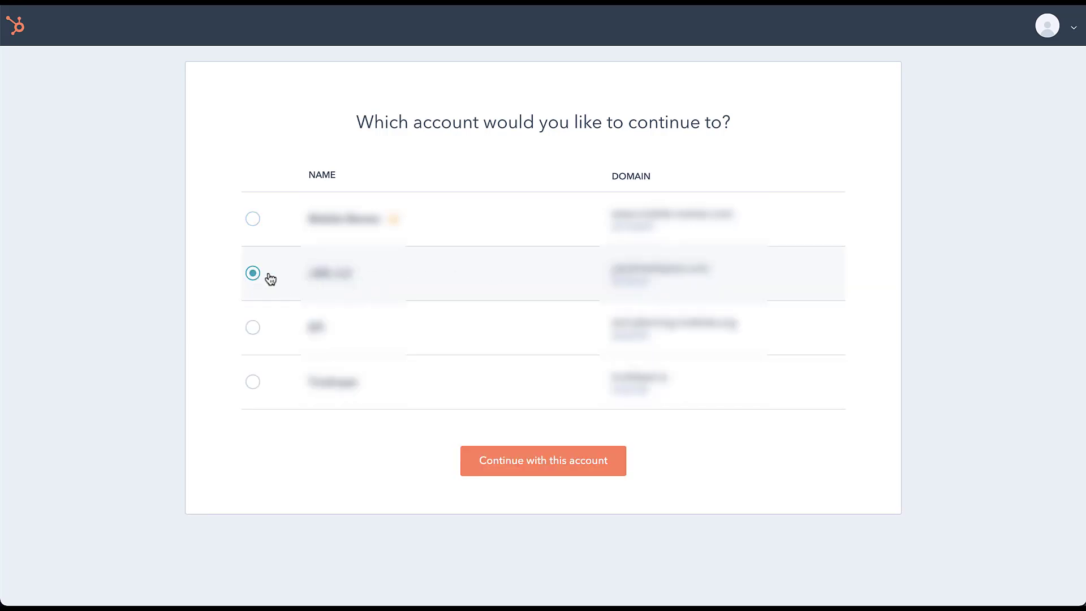
click(526, 472)
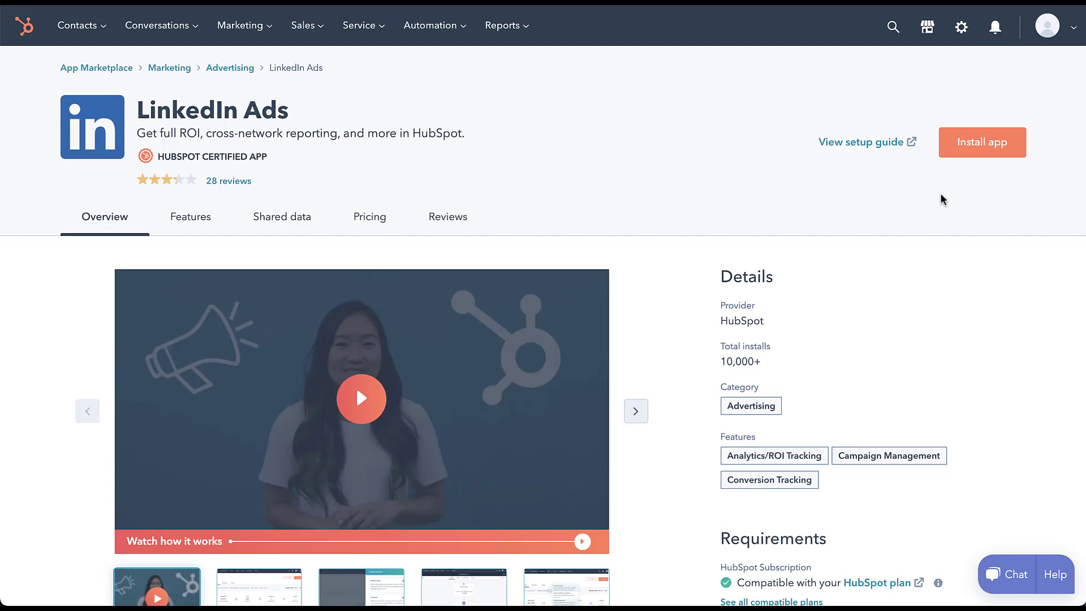
Step: Install the LinkedIn Ads app and begin connecting an ad account in Ads Setup
click(989, 153)
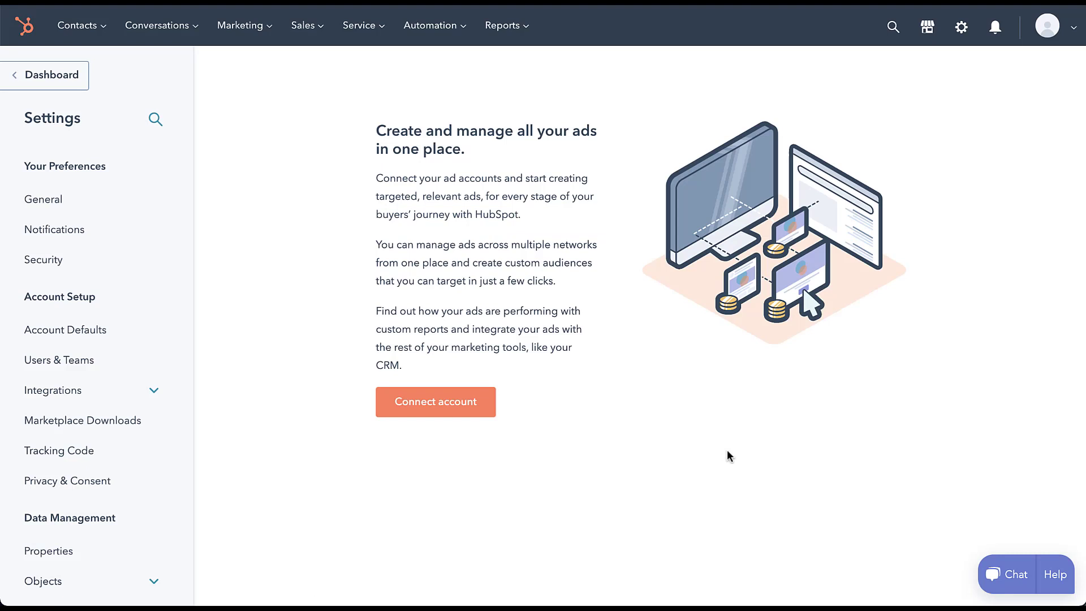
click(456, 419)
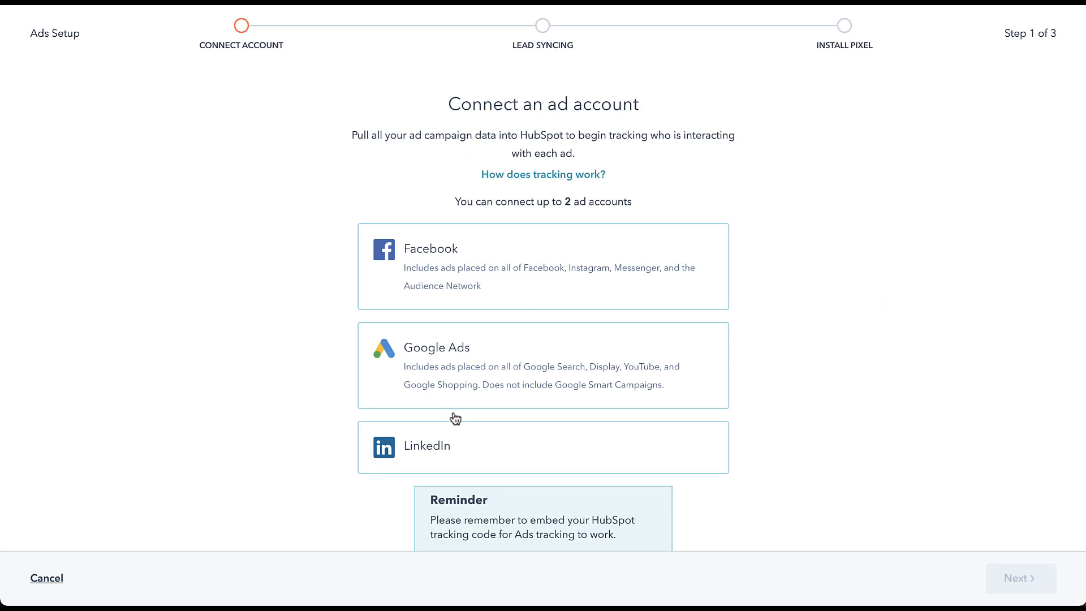
Step: Choose LinkedIn as the ad network and allow HubSpot access to it
click(435, 451)
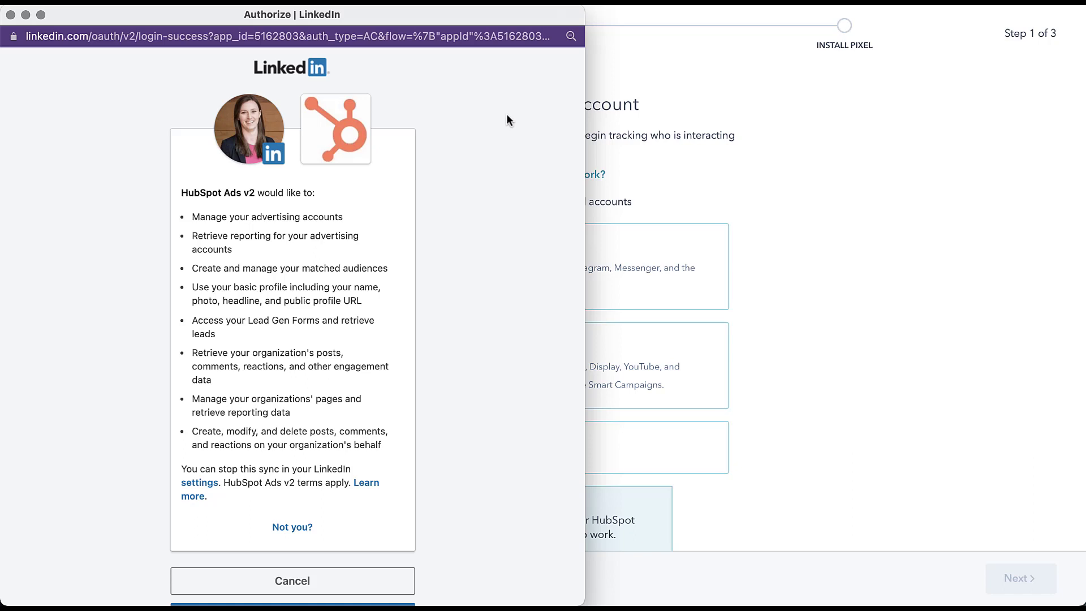
scroll(487, 344, down, 4)
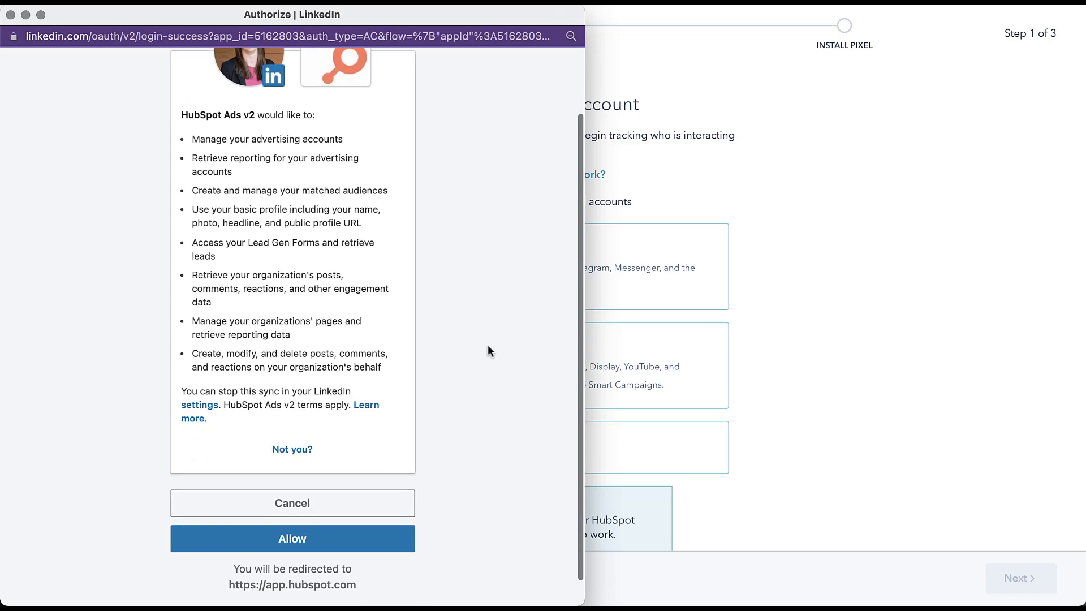
click(350, 522)
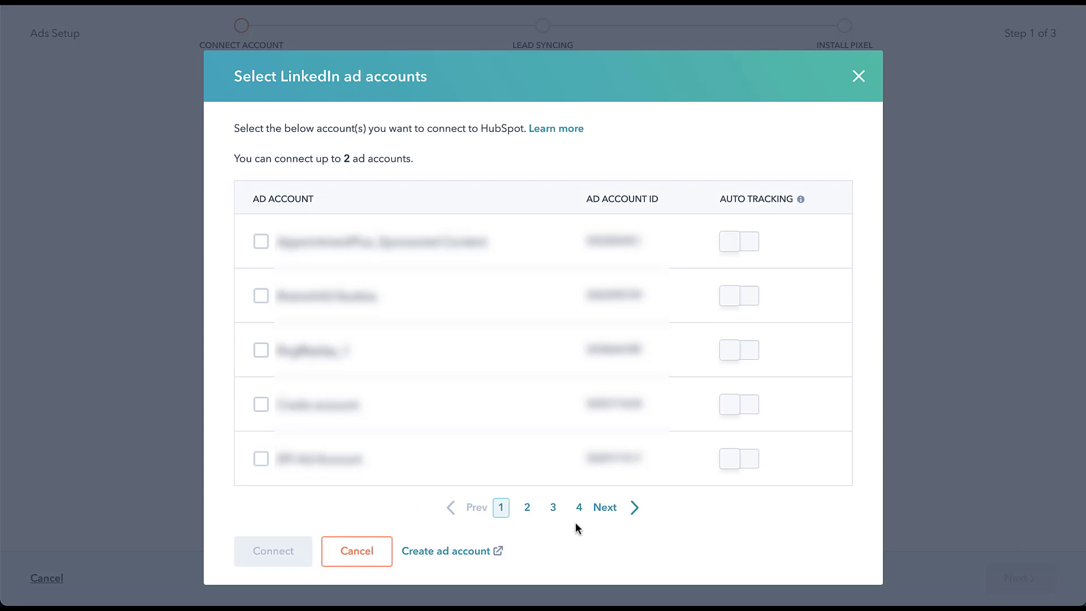
Step: Connect the Milwaukee PPC ad account from page 2 and advance to lead syncing
click(527, 507)
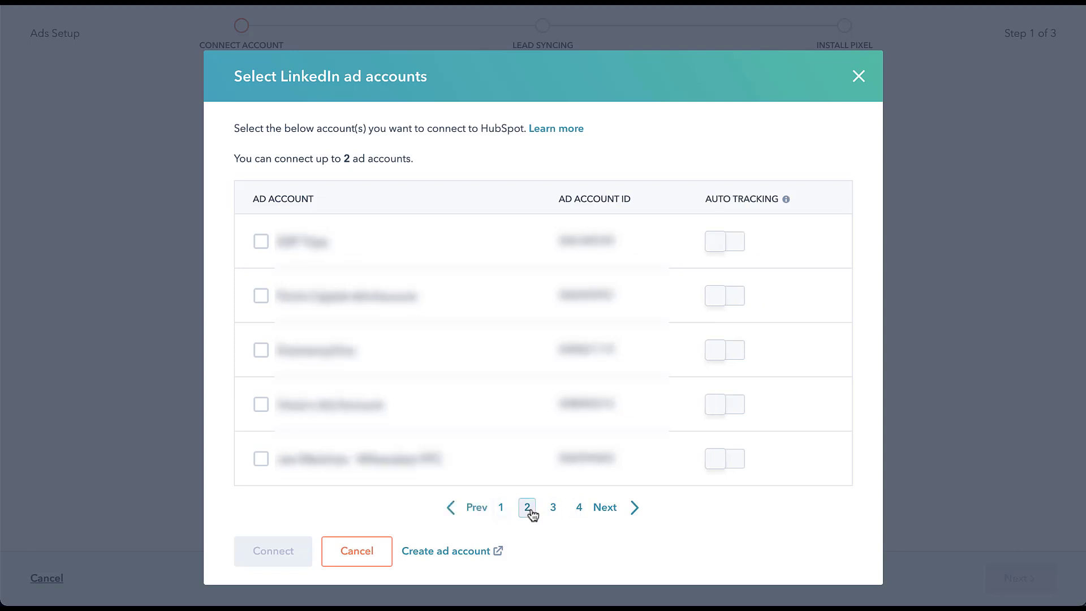
click(259, 459)
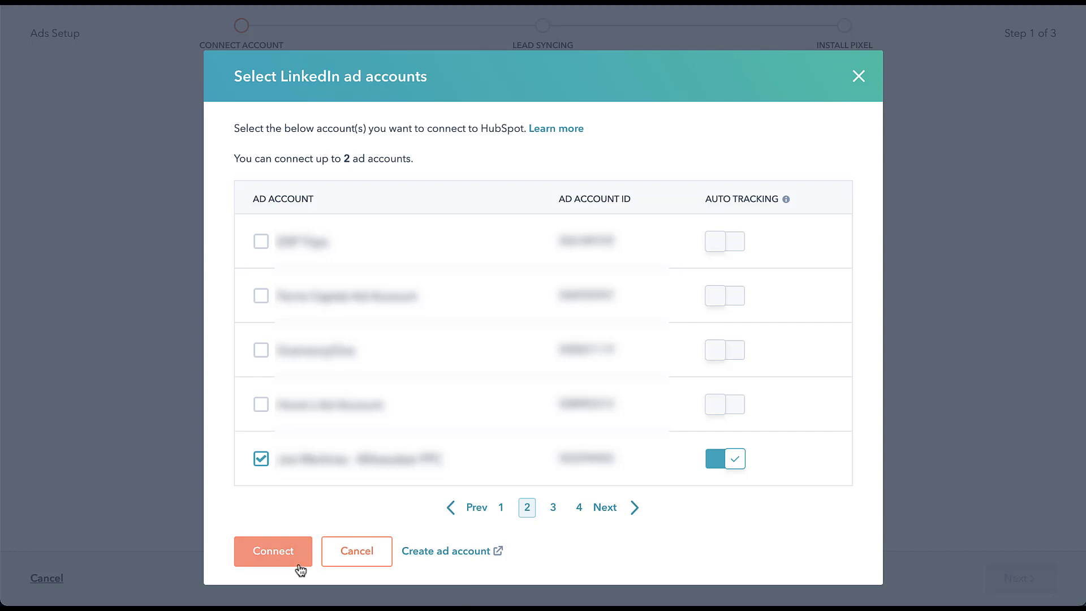
click(272, 551)
click(1018, 577)
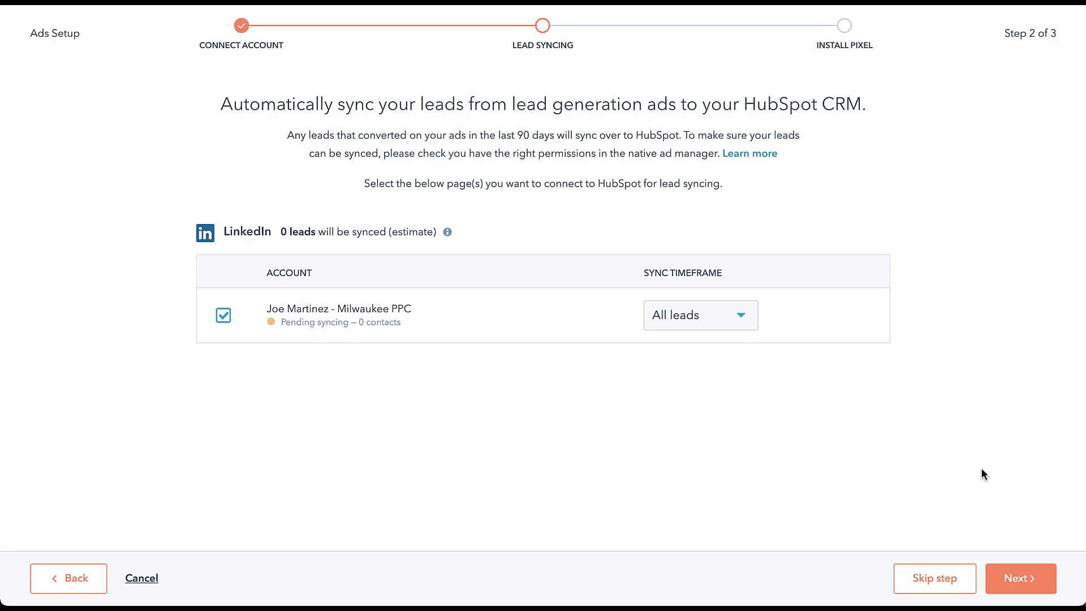
click(746, 322)
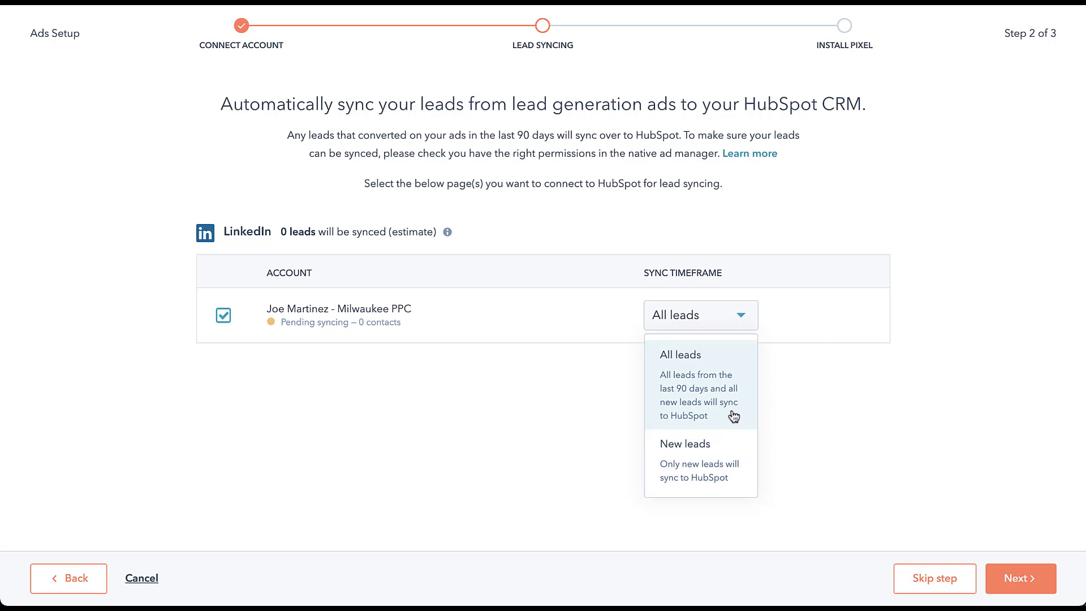
click(801, 421)
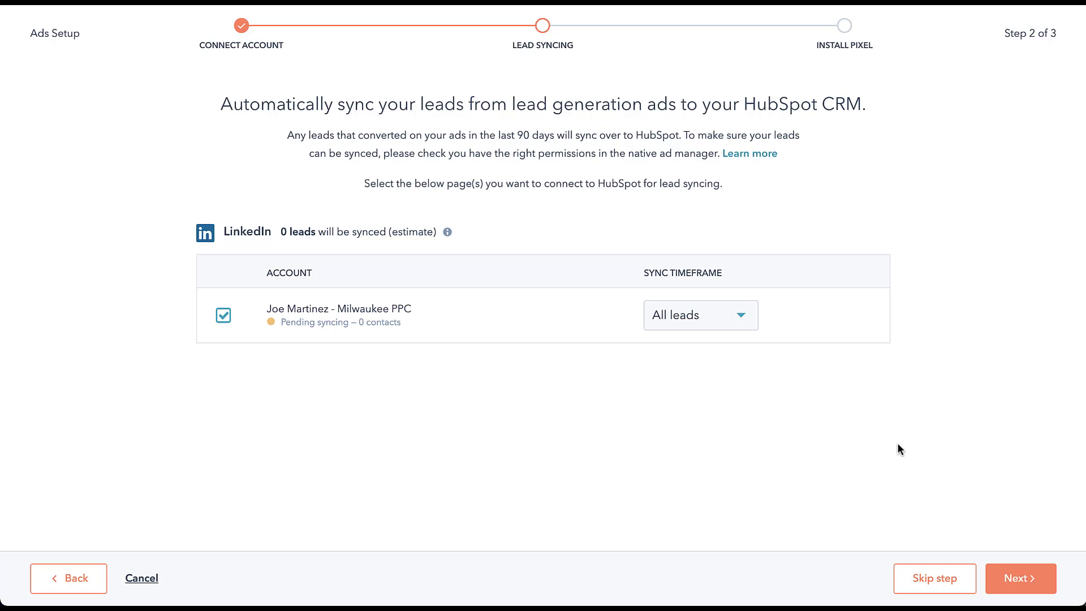
Step: Confirm lead syncing and skip the Install Pixel step to finish setup
click(1028, 586)
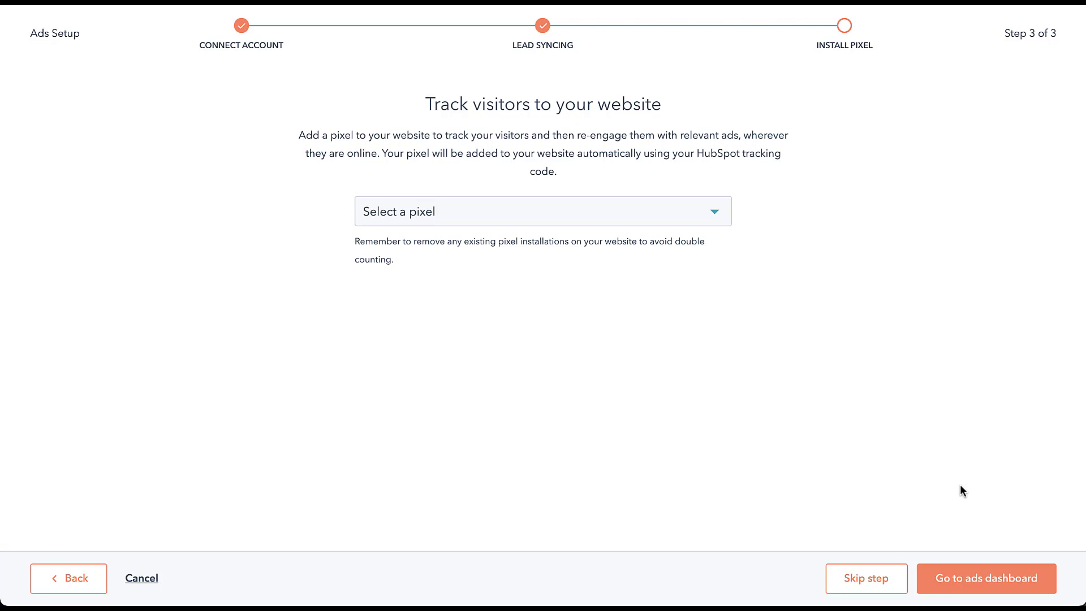
click(884, 592)
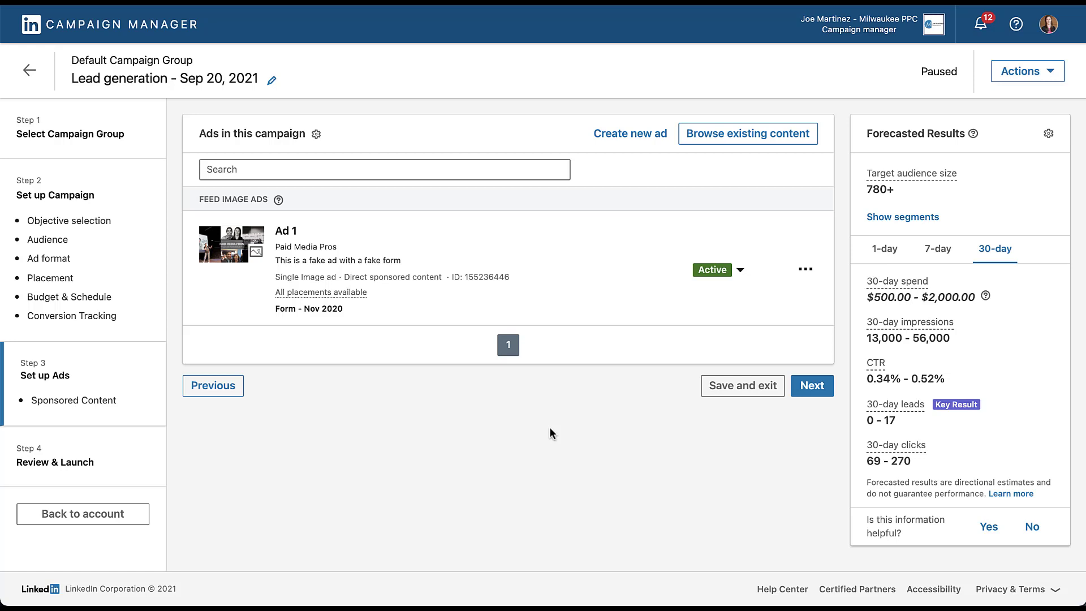
Step: Duplicate Ad 1, keep Form - Nov 2020 as its lead form, and save it
click(808, 276)
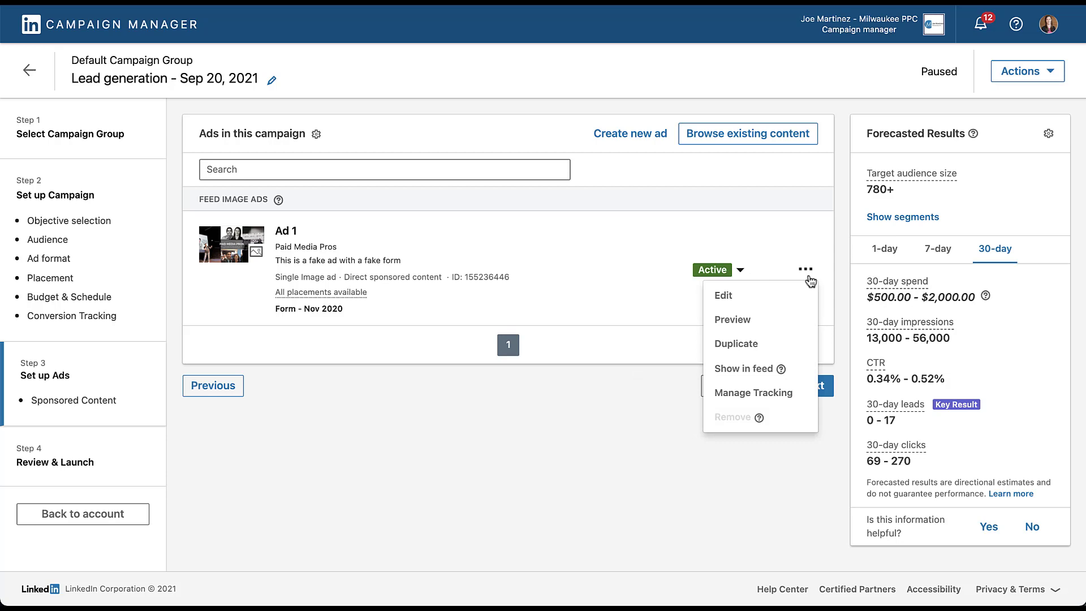
click(774, 346)
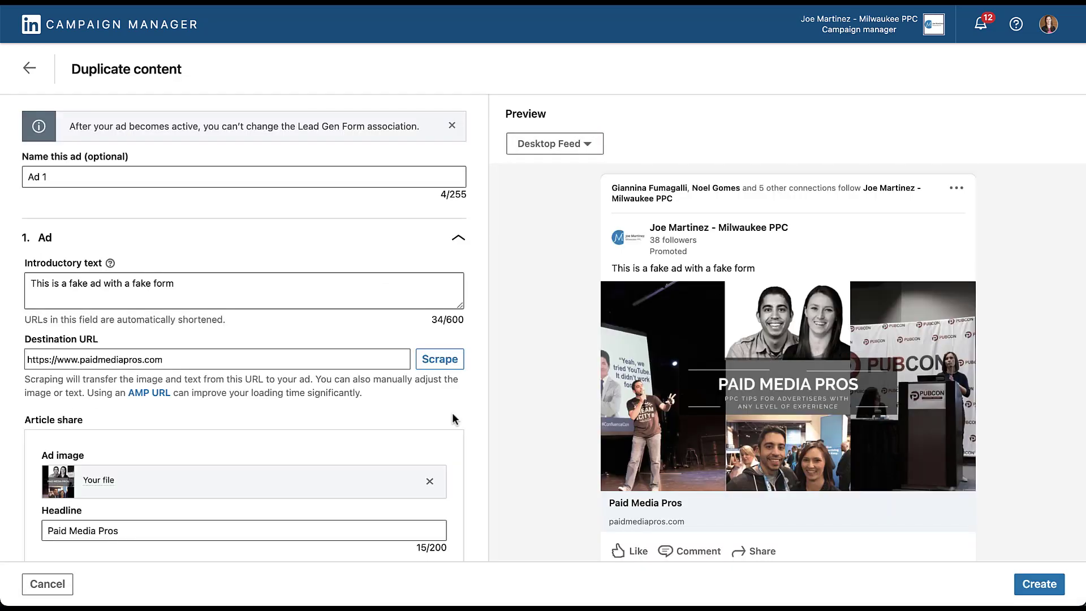
scroll(453, 419, down, 5)
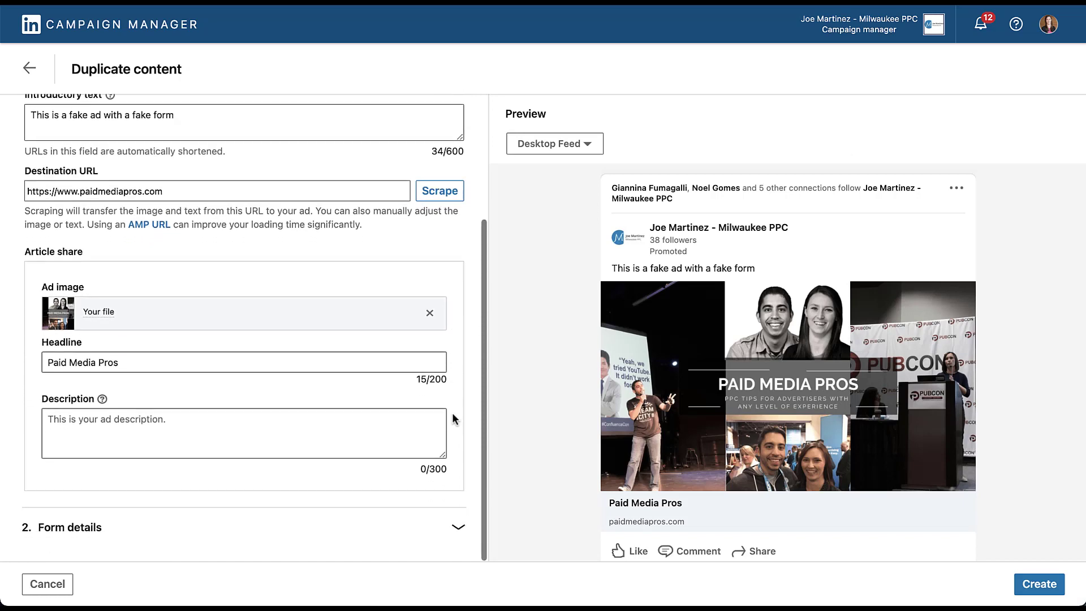
click(457, 524)
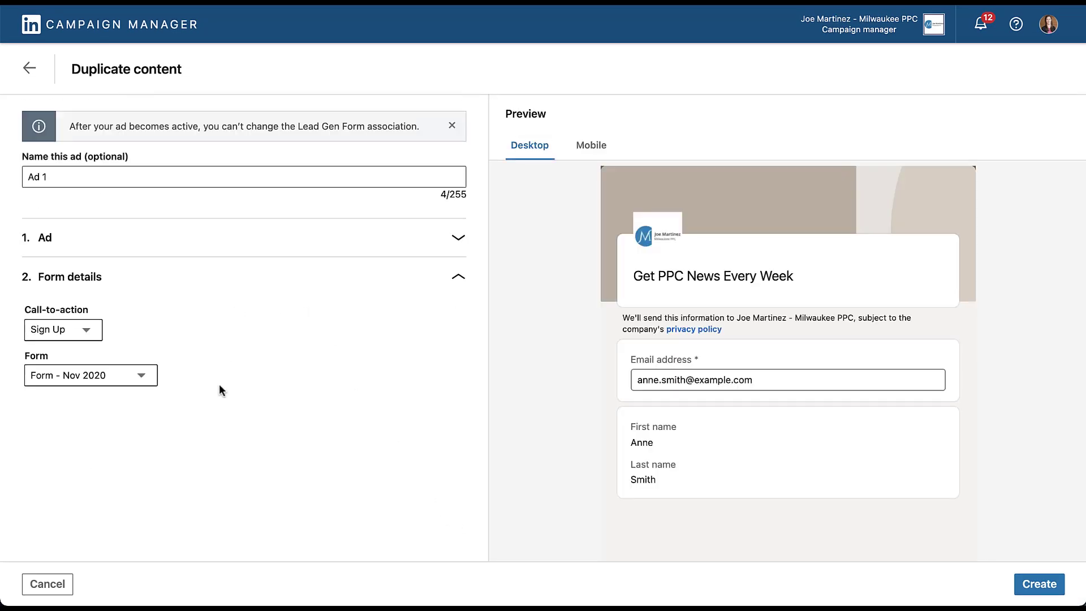
click(149, 378)
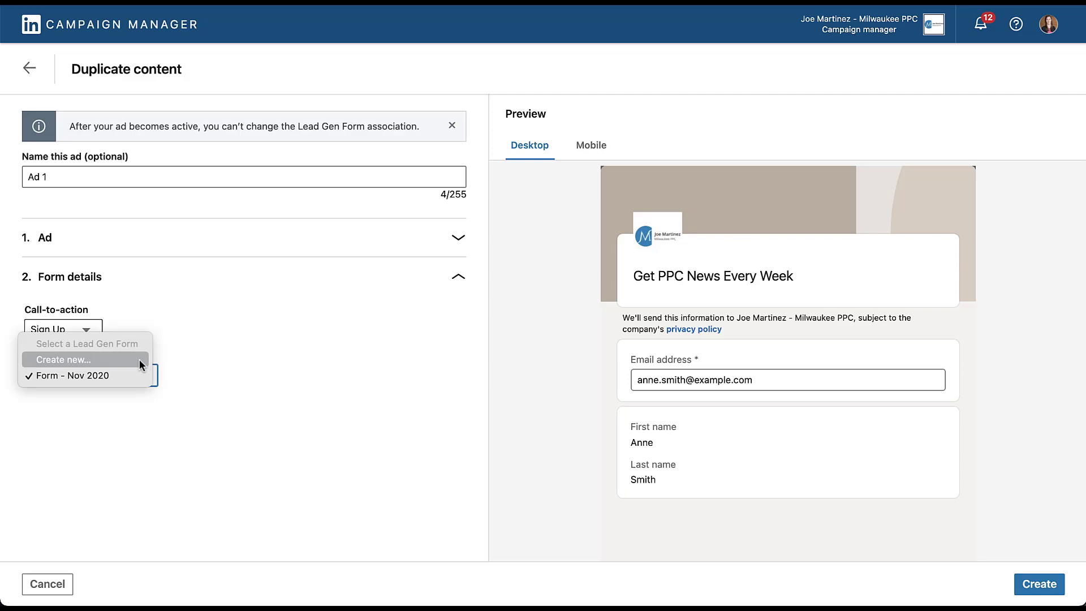
click(140, 375)
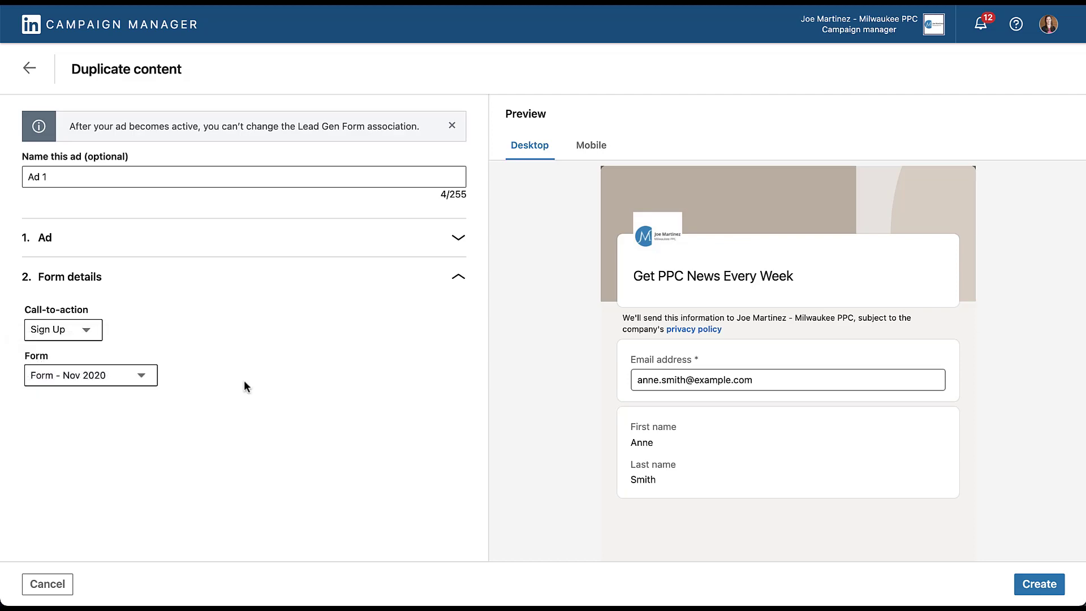
click(1047, 585)
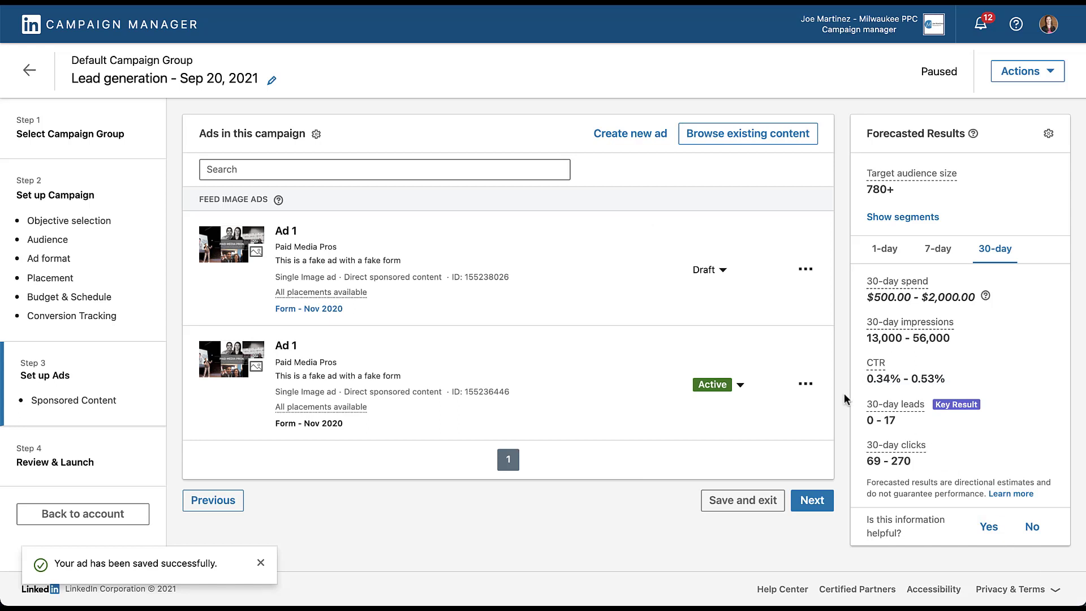
Step: Change the duplicated Ad 1's status from Draft to Active
click(722, 276)
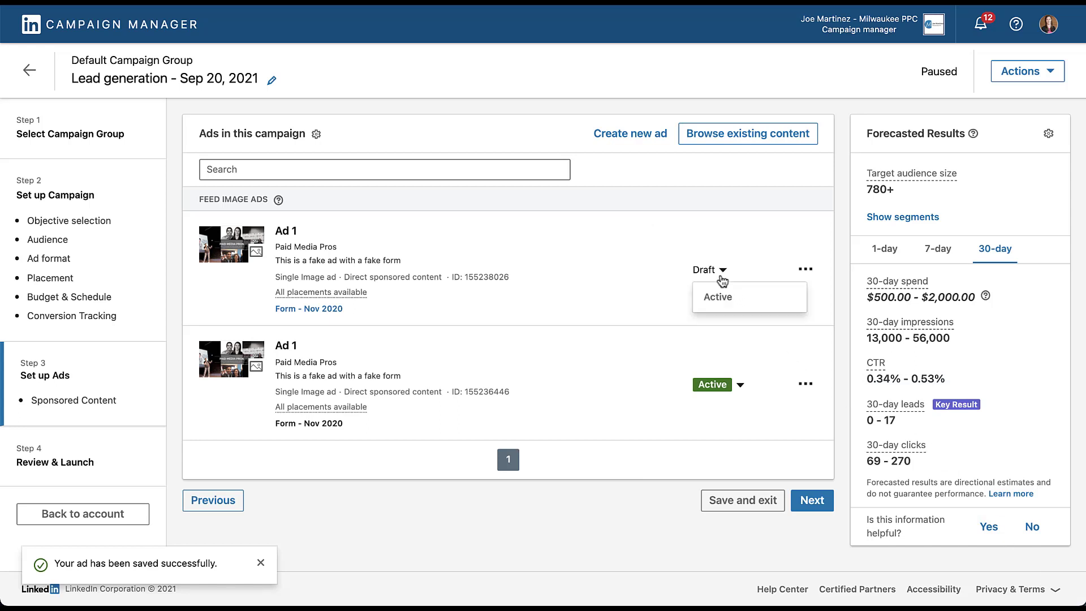
click(725, 304)
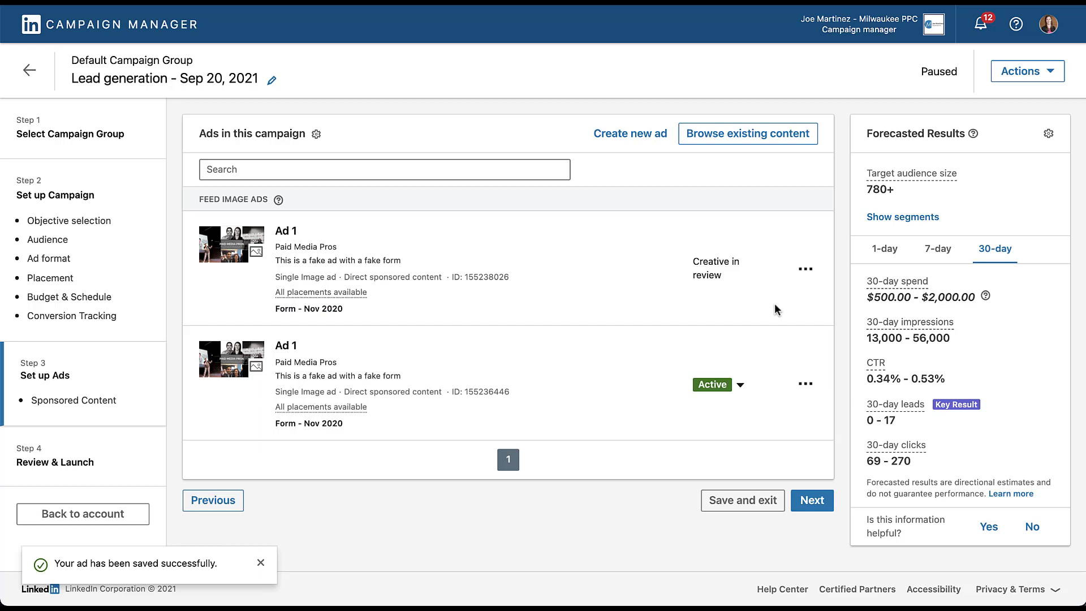
click(806, 271)
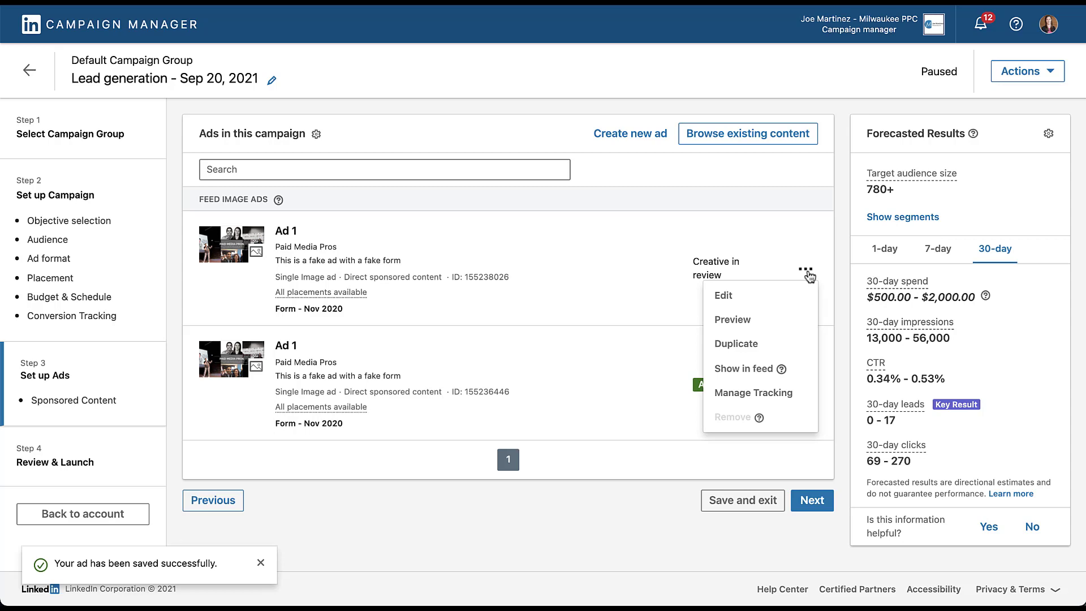
Step: Preview the new ad and submit a test lead through its Sign Up form
click(769, 318)
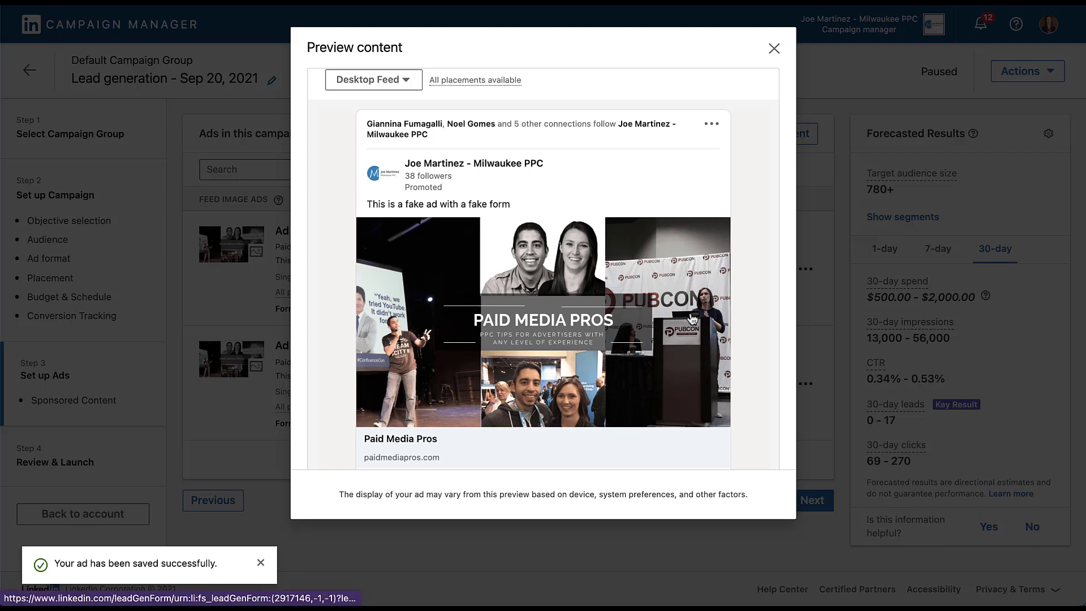
scroll(693, 320, down, 1)
scroll(692, 320, down, 3)
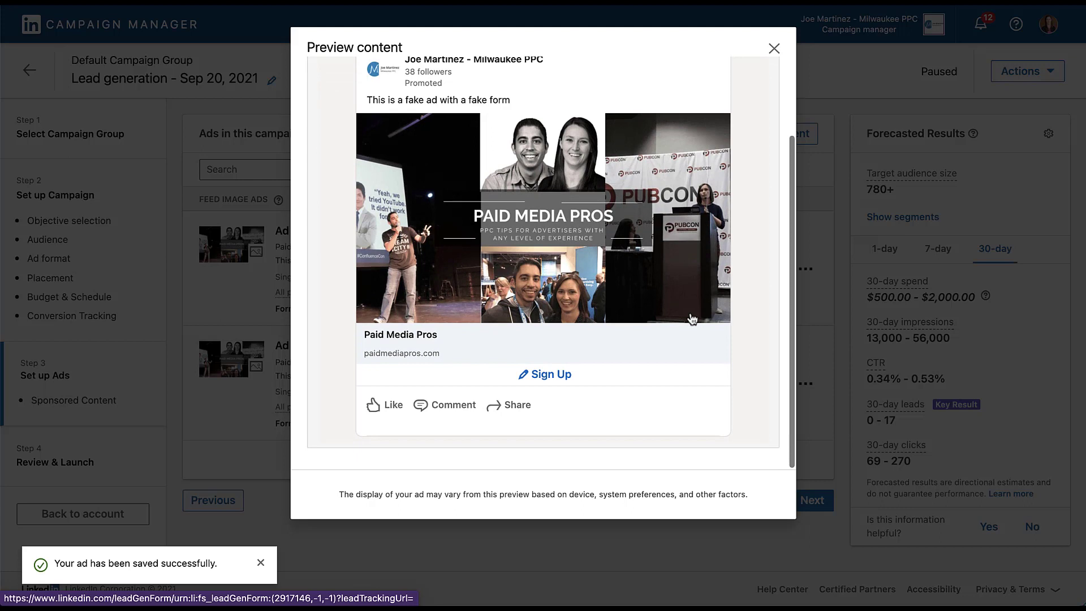
click(552, 375)
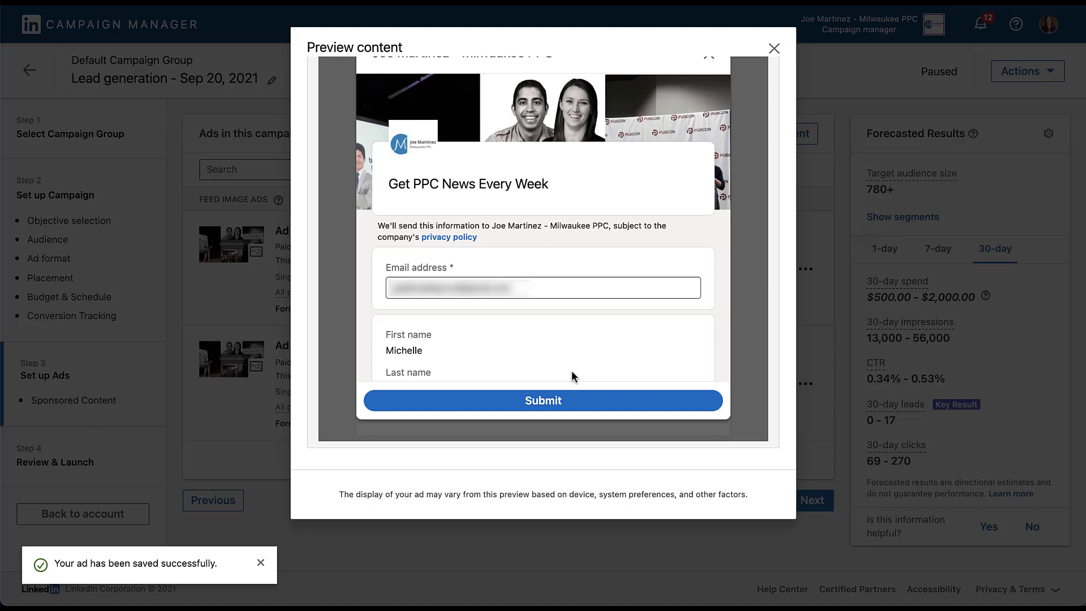
scroll(616, 249, up, 2)
scroll(616, 254, up, 1)
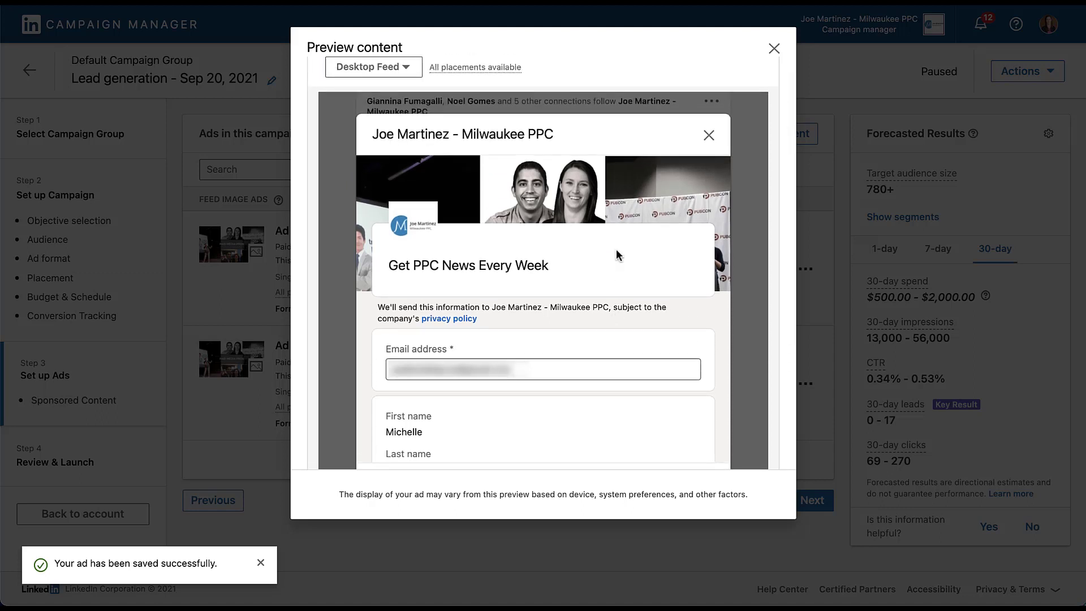
scroll(616, 249, down, 2)
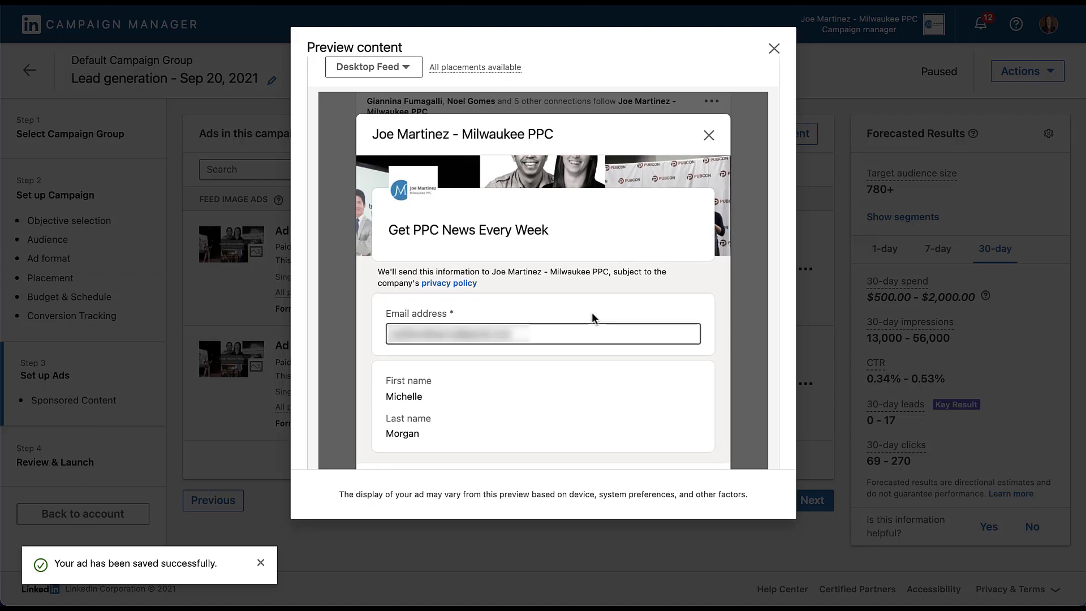
scroll(592, 318, down, 4)
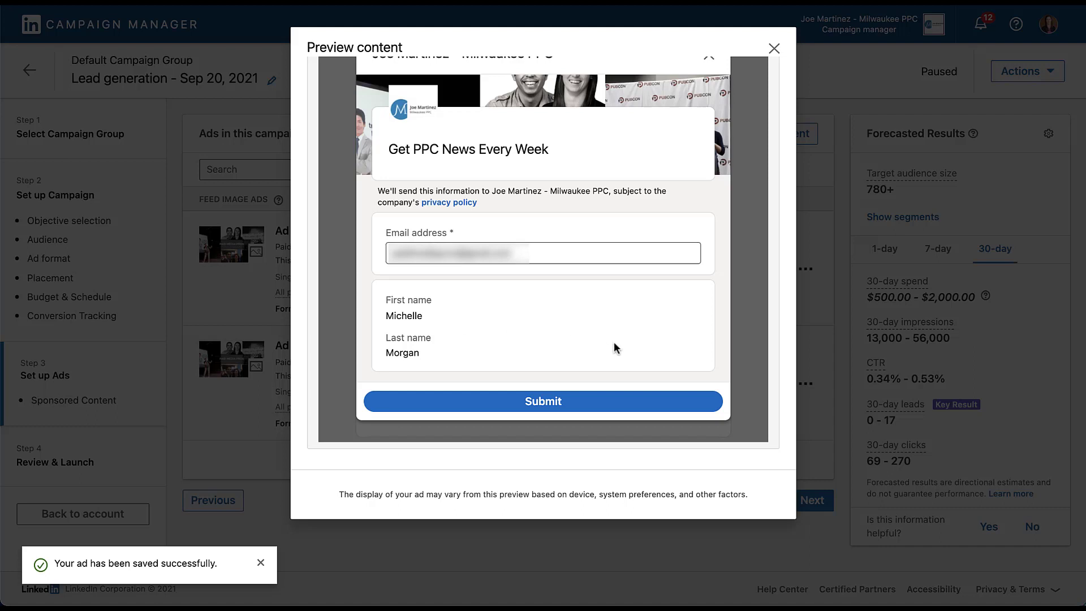
click(594, 409)
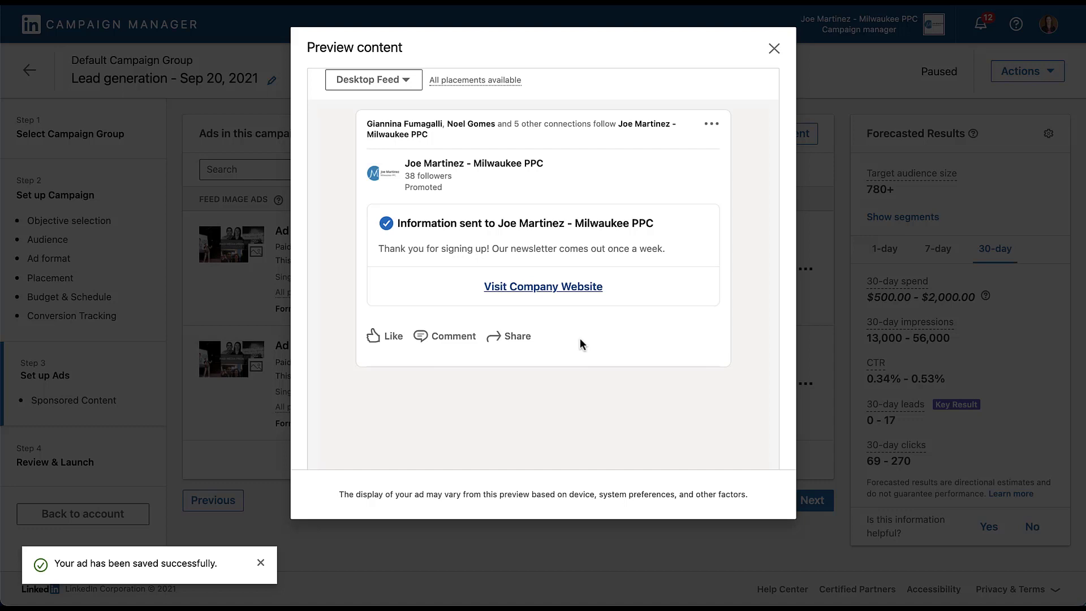
Step: Close the ad preview and open HubSpot's Contacts list to find the test lead
click(774, 48)
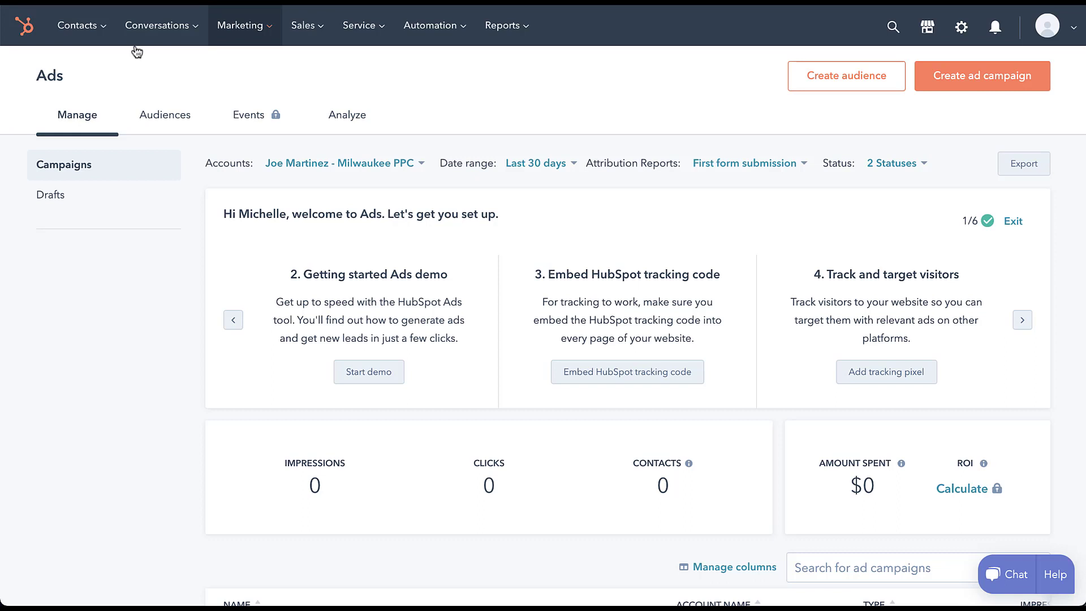
mouse_move(96, 33)
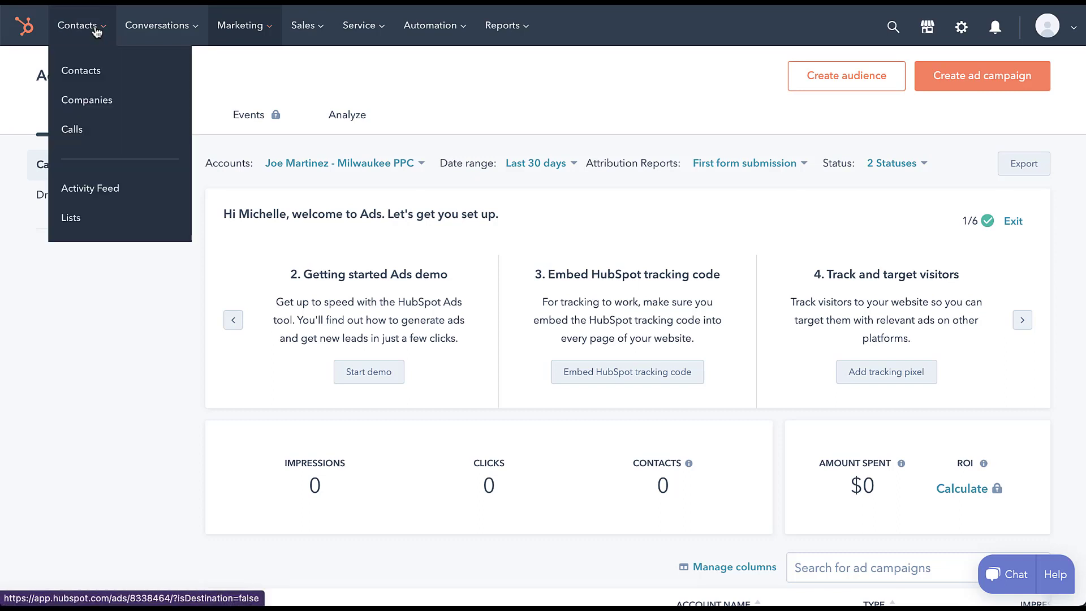
click(96, 82)
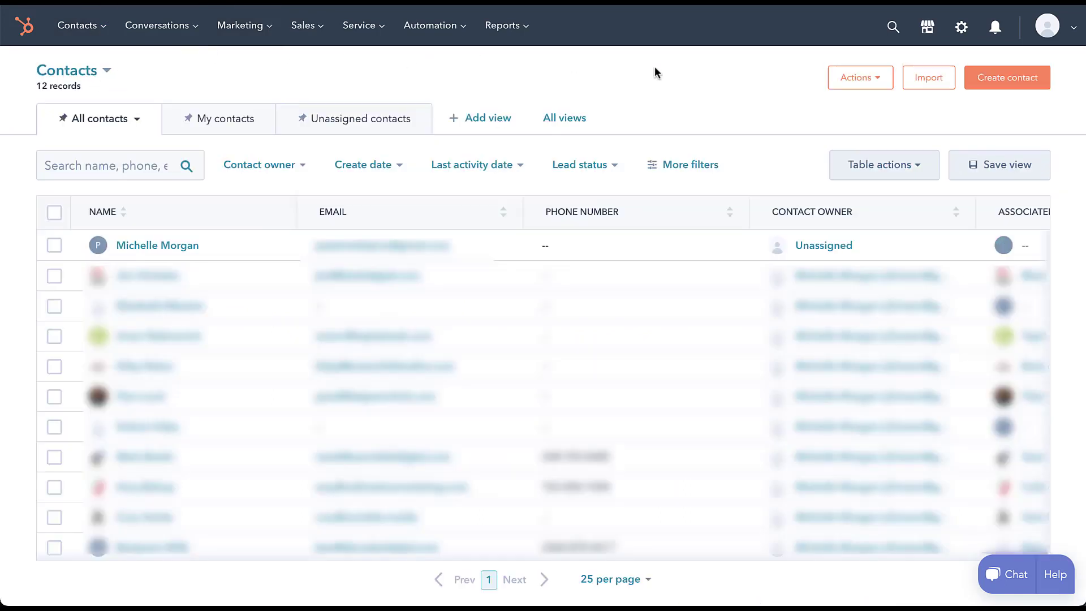